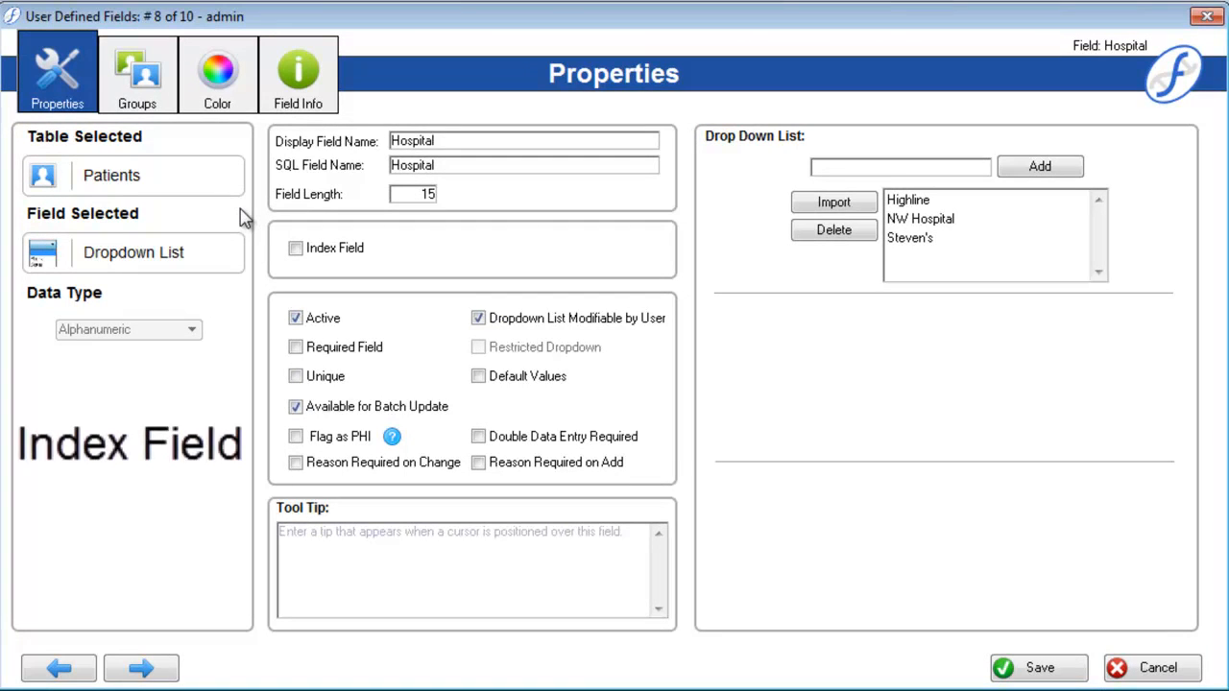
# Step: Make Hospital an index field with many duplicate values and enable default values for it
pyautogui.click(295, 249)
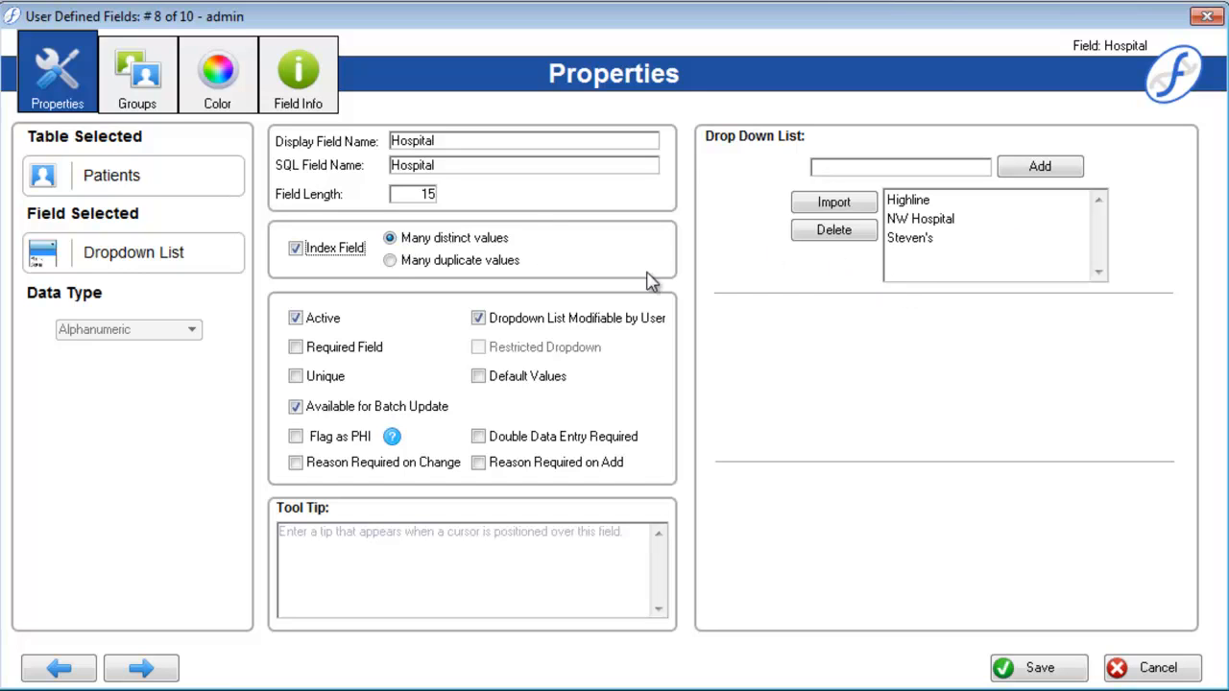
pyautogui.click(390, 261)
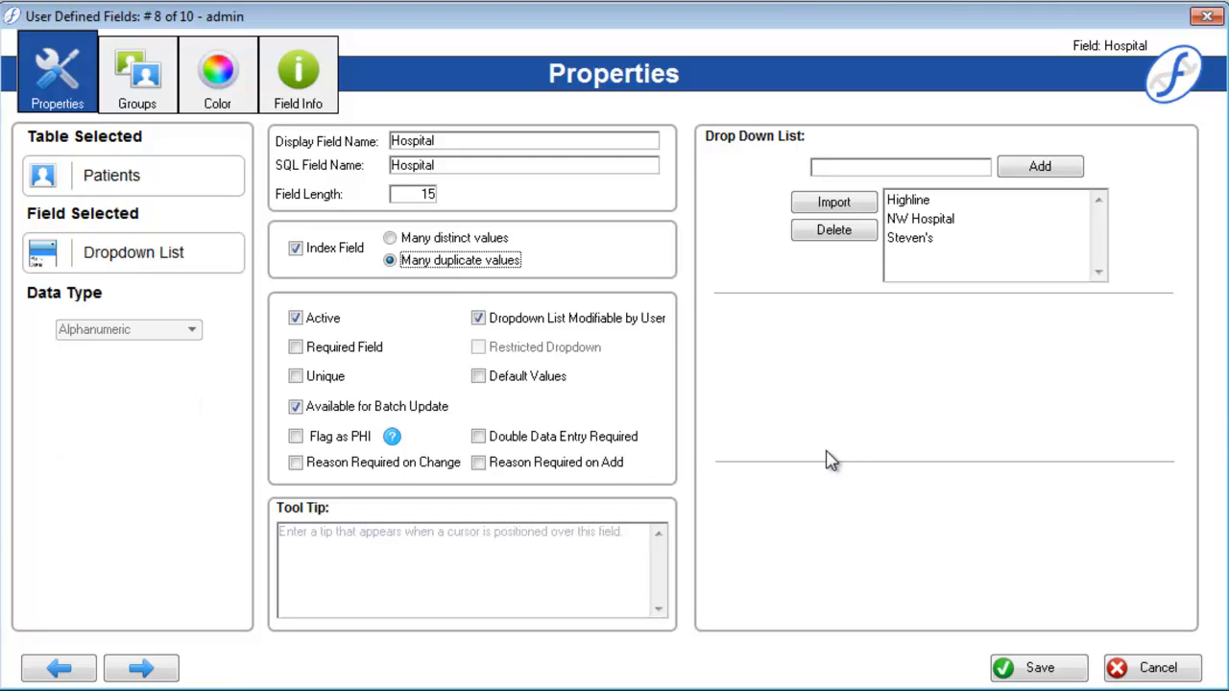
pyautogui.click(479, 376)
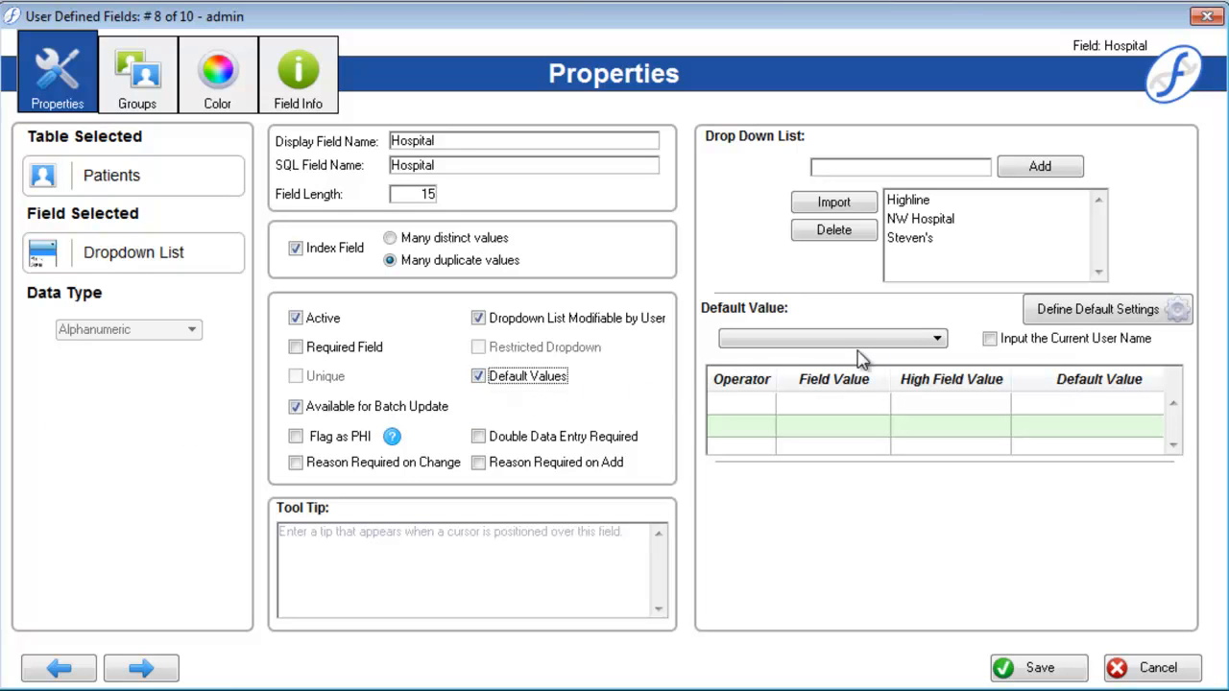
# Step: Define the default settings so the Hospital default depends on the value of the Doctor field
pyautogui.click(1106, 309)
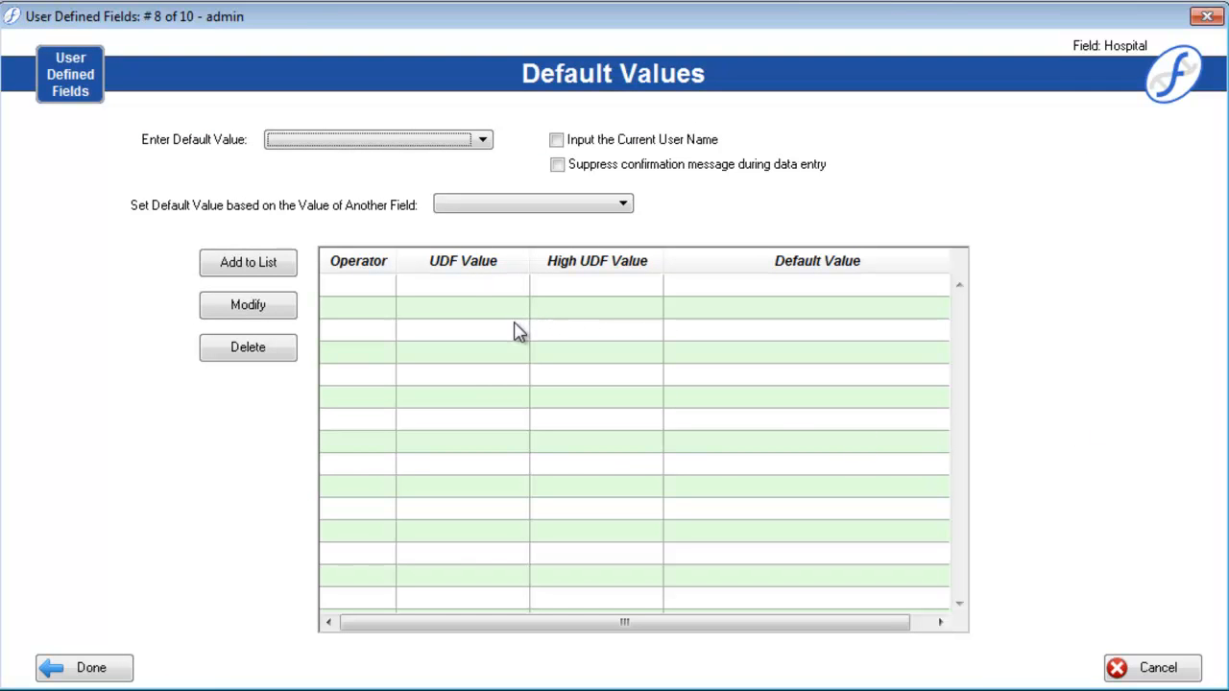
pyautogui.click(464, 144)
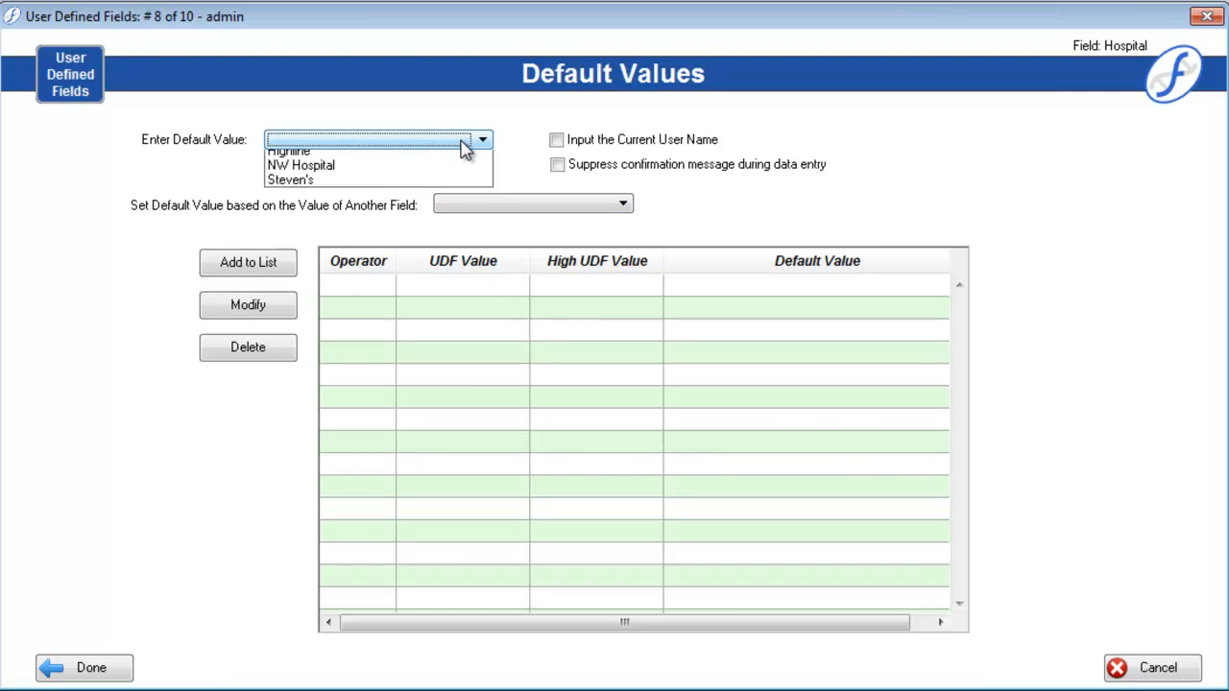
pyautogui.click(527, 187)
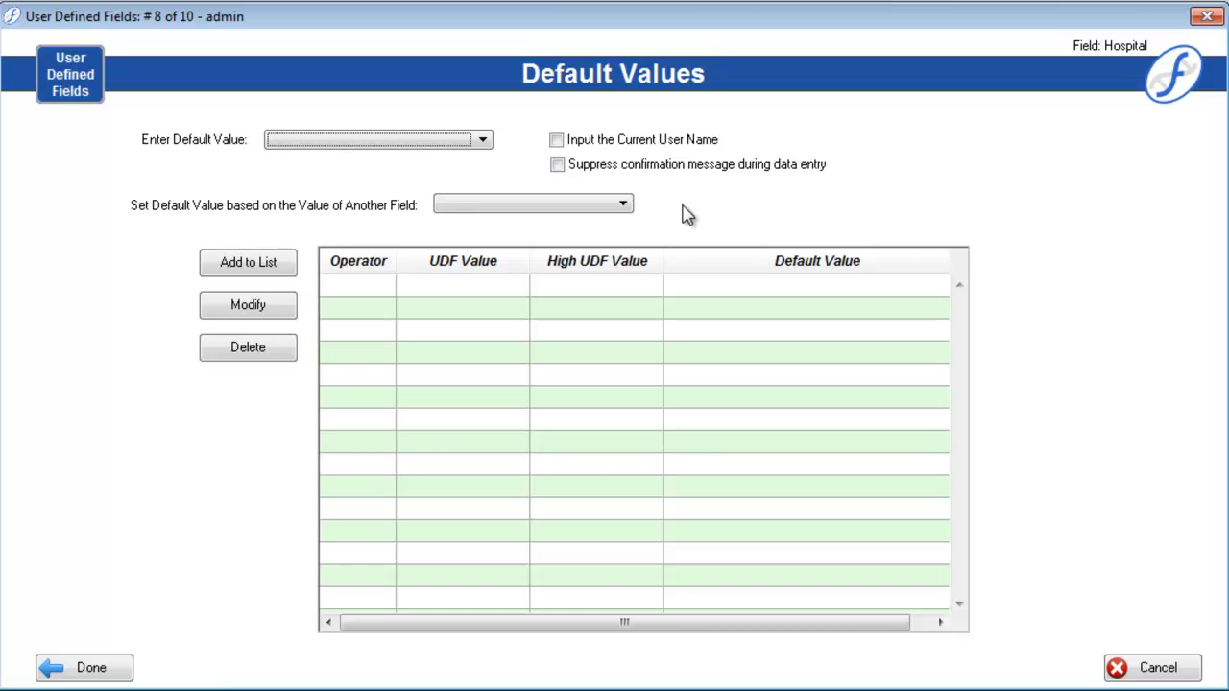
pyautogui.click(609, 207)
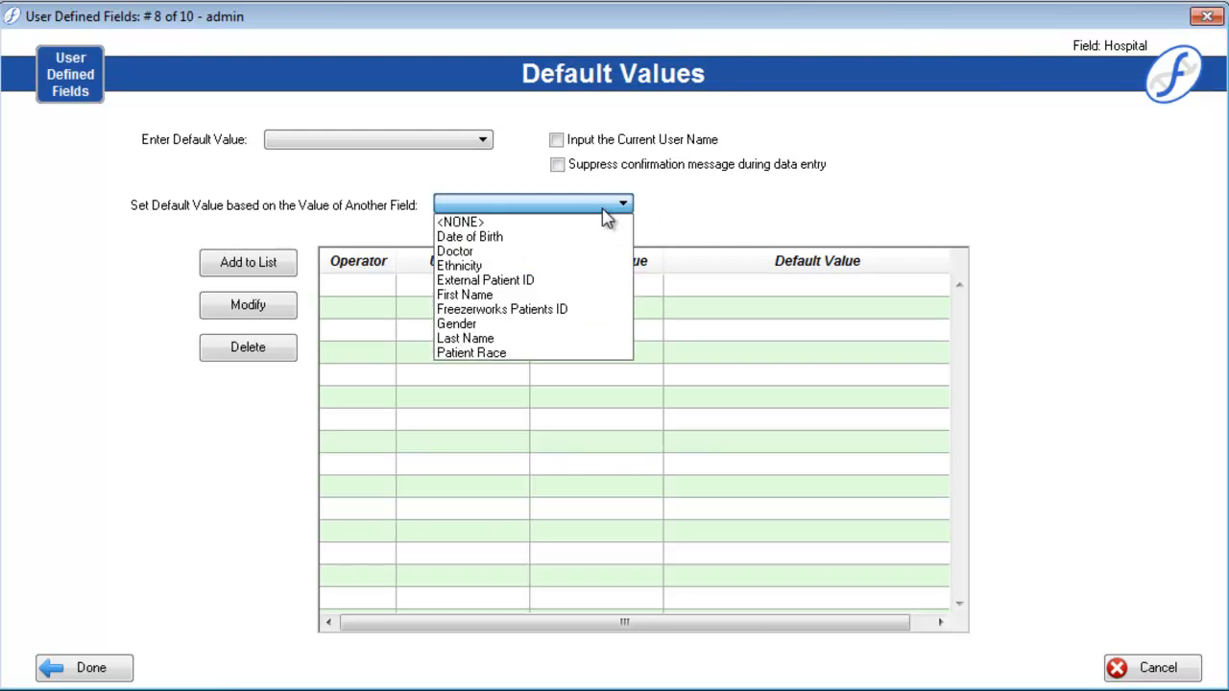
pyautogui.click(533, 256)
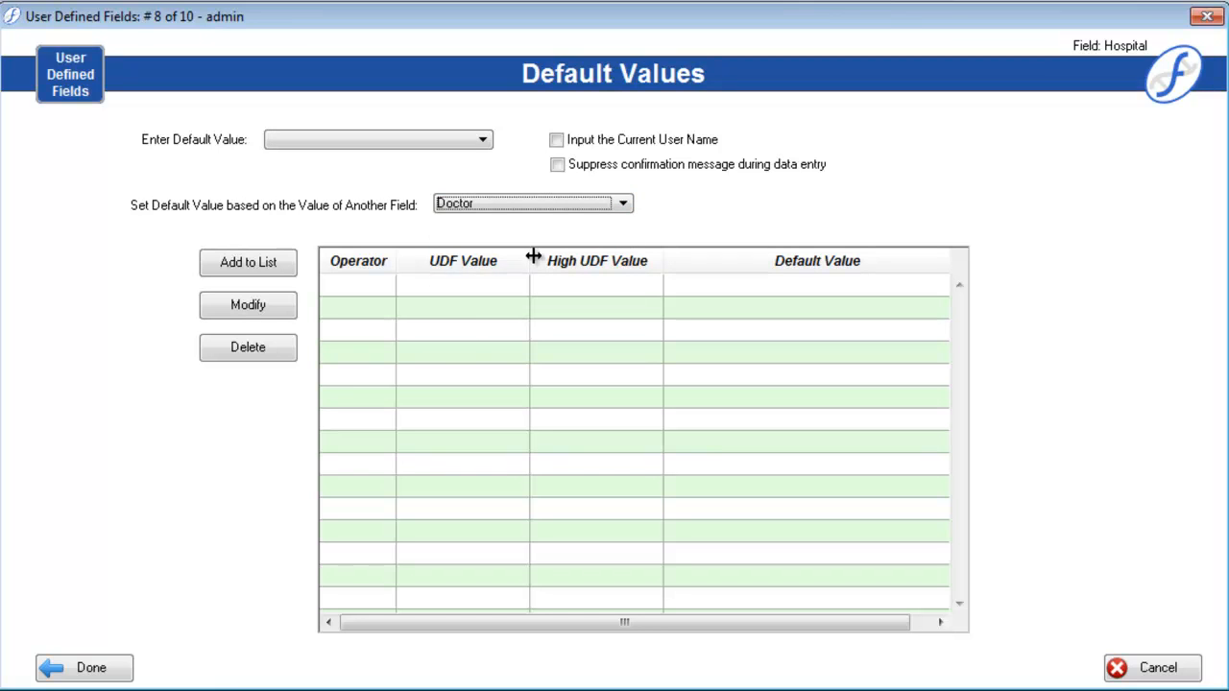
# Step: Add an exact-match default rule that pairs the doctor's surname with the hospital Highline, and save it
pyautogui.click(275, 275)
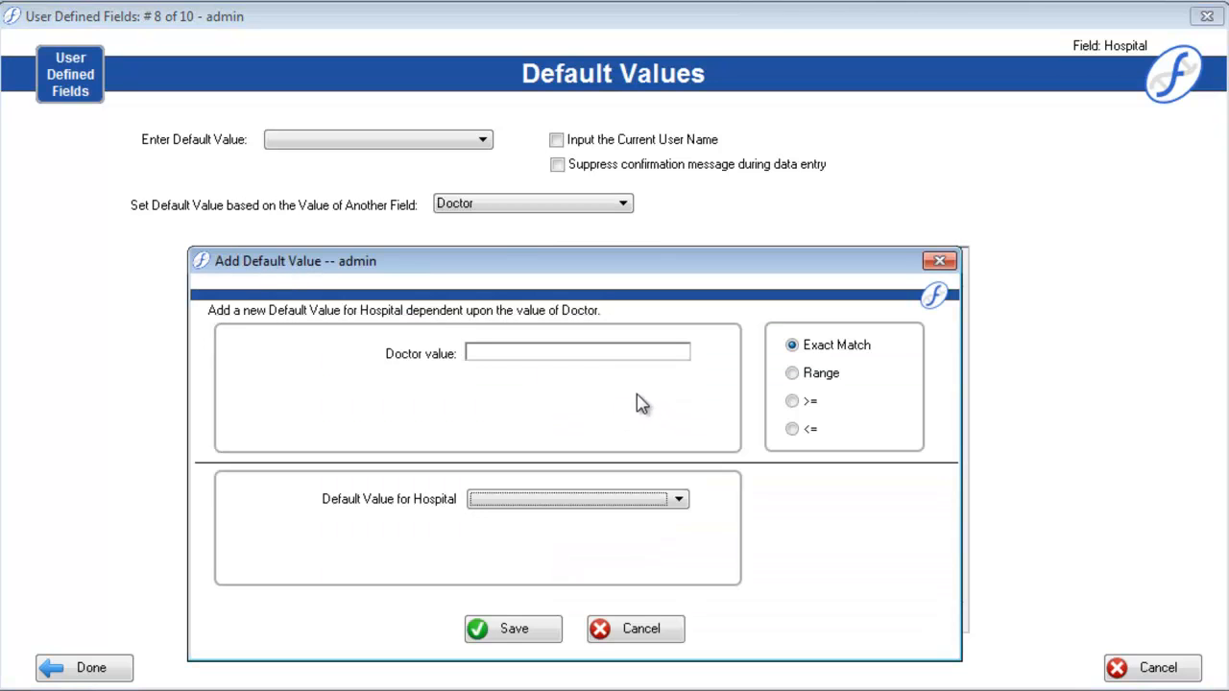
pyautogui.click(599, 353)
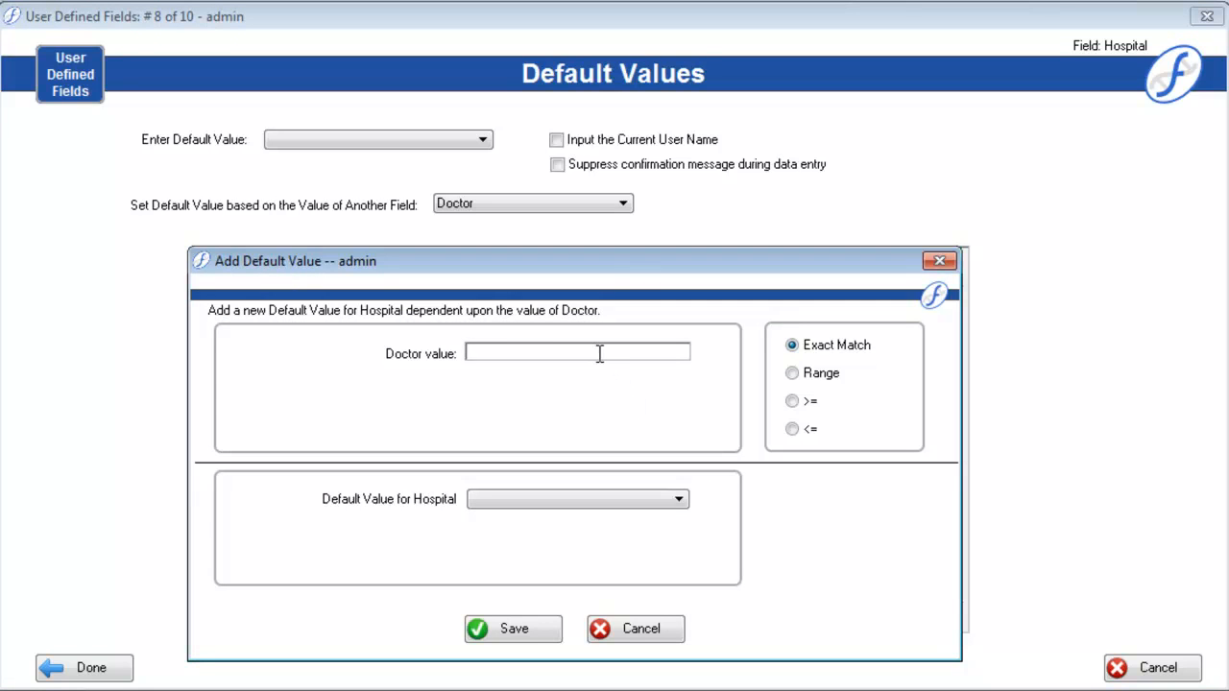
pyautogui.write('Samson')
pyautogui.click(598, 499)
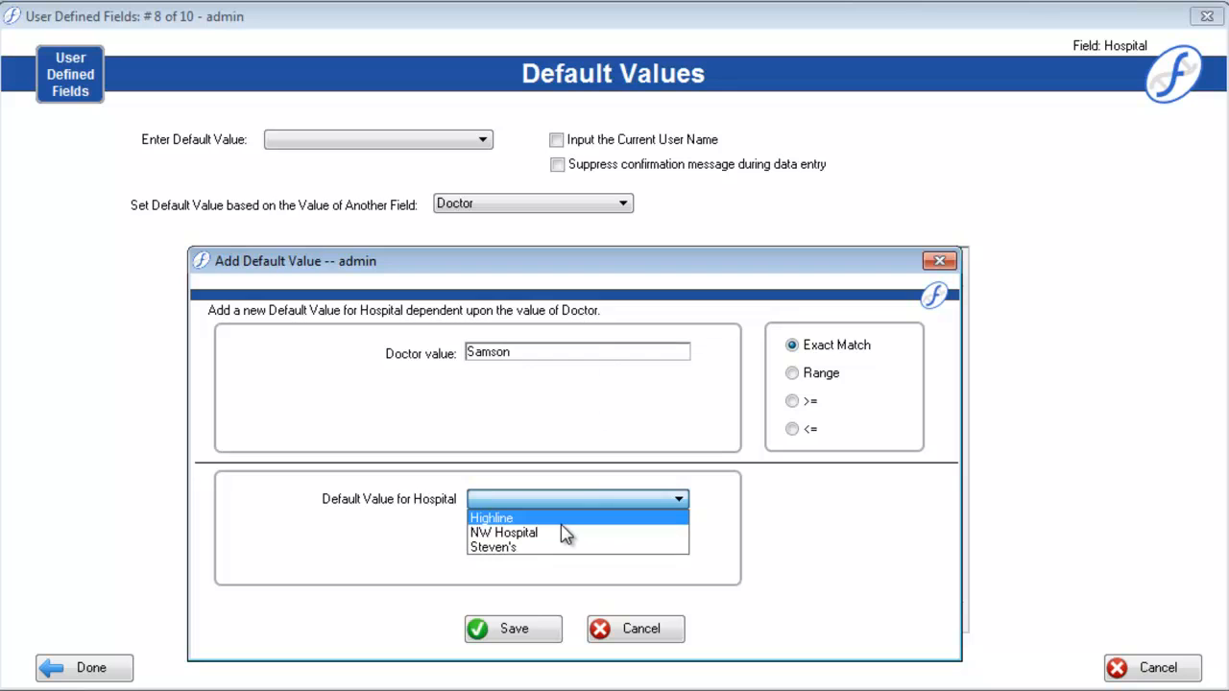
pyautogui.click(564, 524)
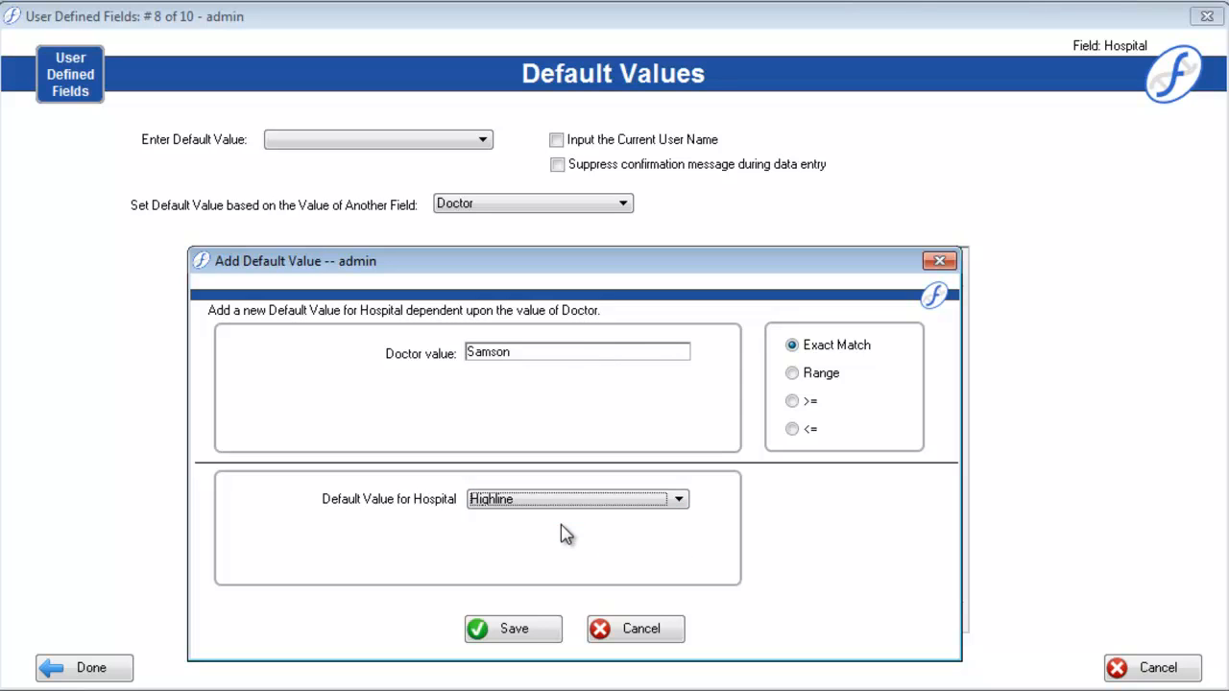
pyautogui.click(816, 348)
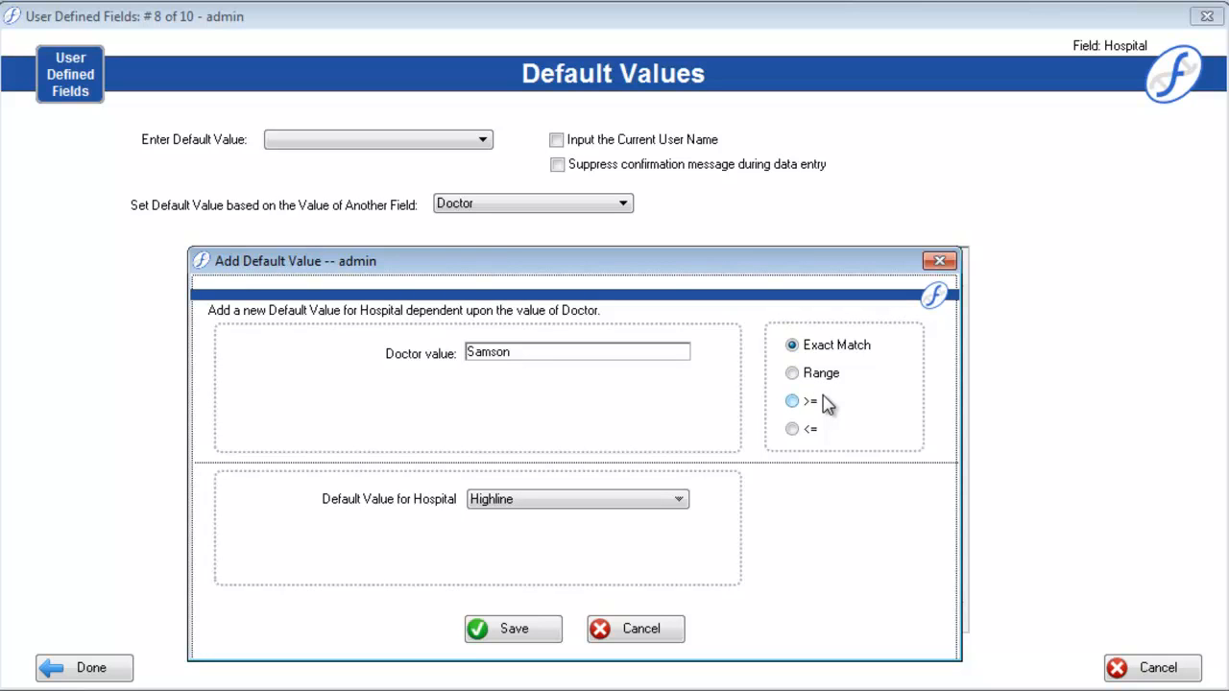
pyautogui.click(513, 628)
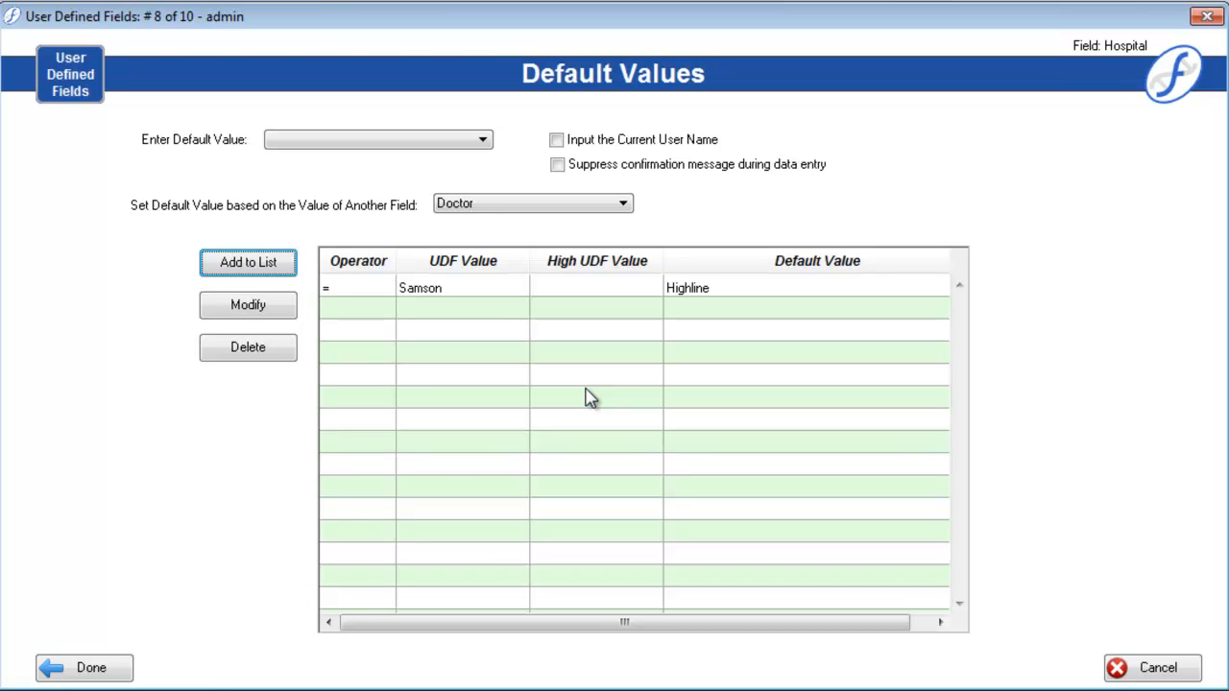
pyautogui.click(464, 293)
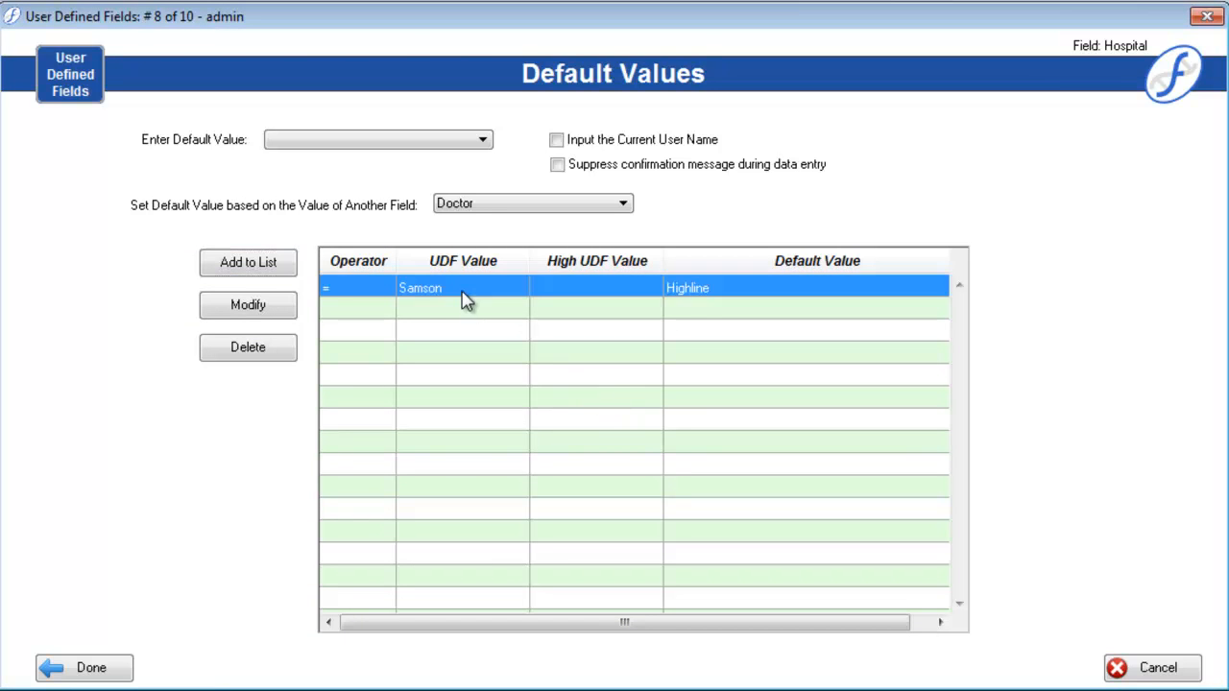
pyautogui.click(285, 305)
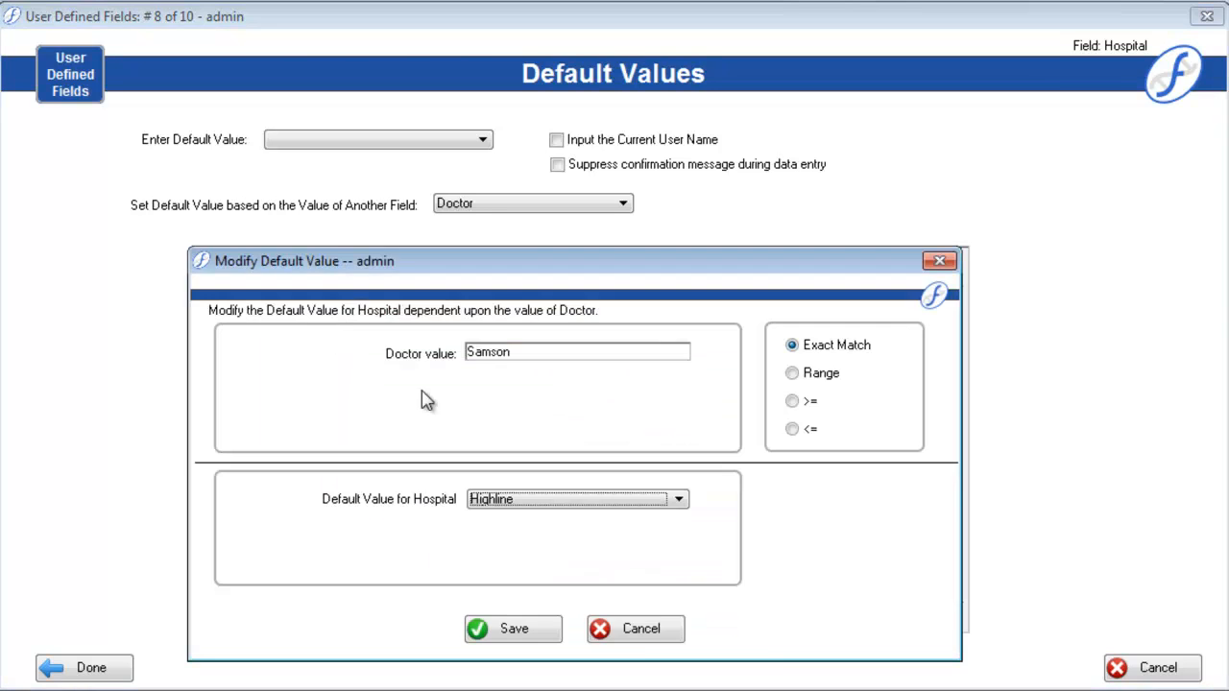
pyautogui.click(638, 631)
pyautogui.click(432, 293)
pyautogui.click(231, 352)
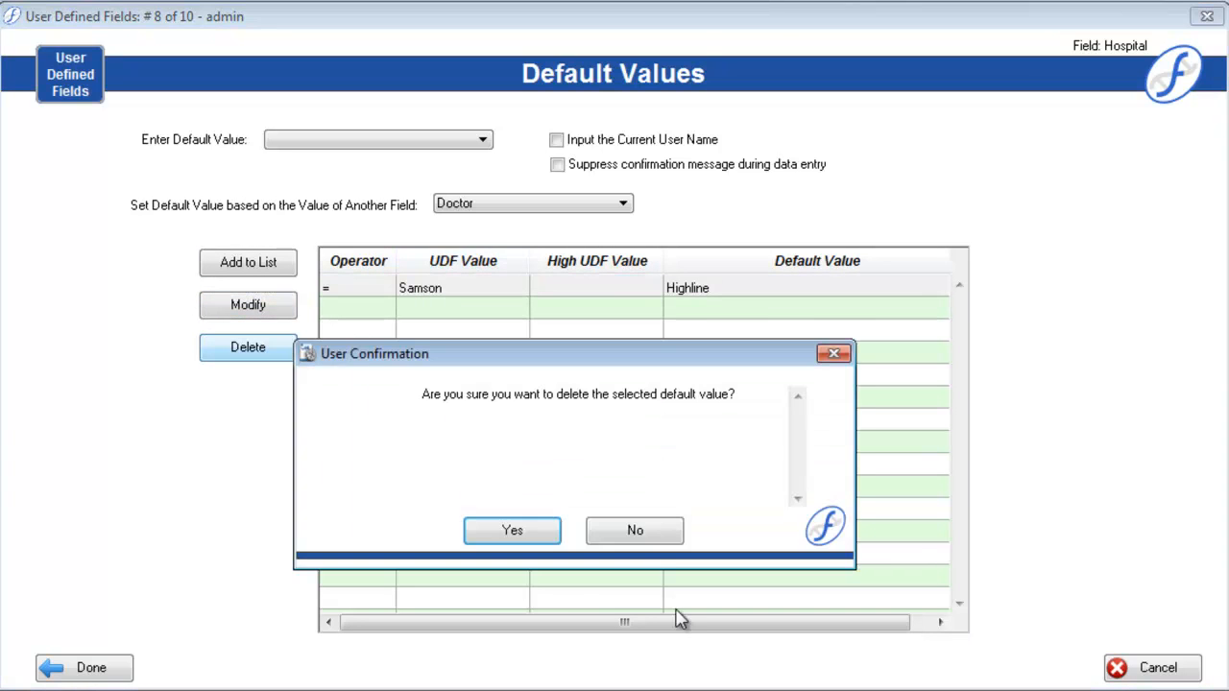
pyautogui.click(644, 533)
# Step: Finish the default values and base the field's color formatting on the value of Hospital
pyautogui.click(93, 669)
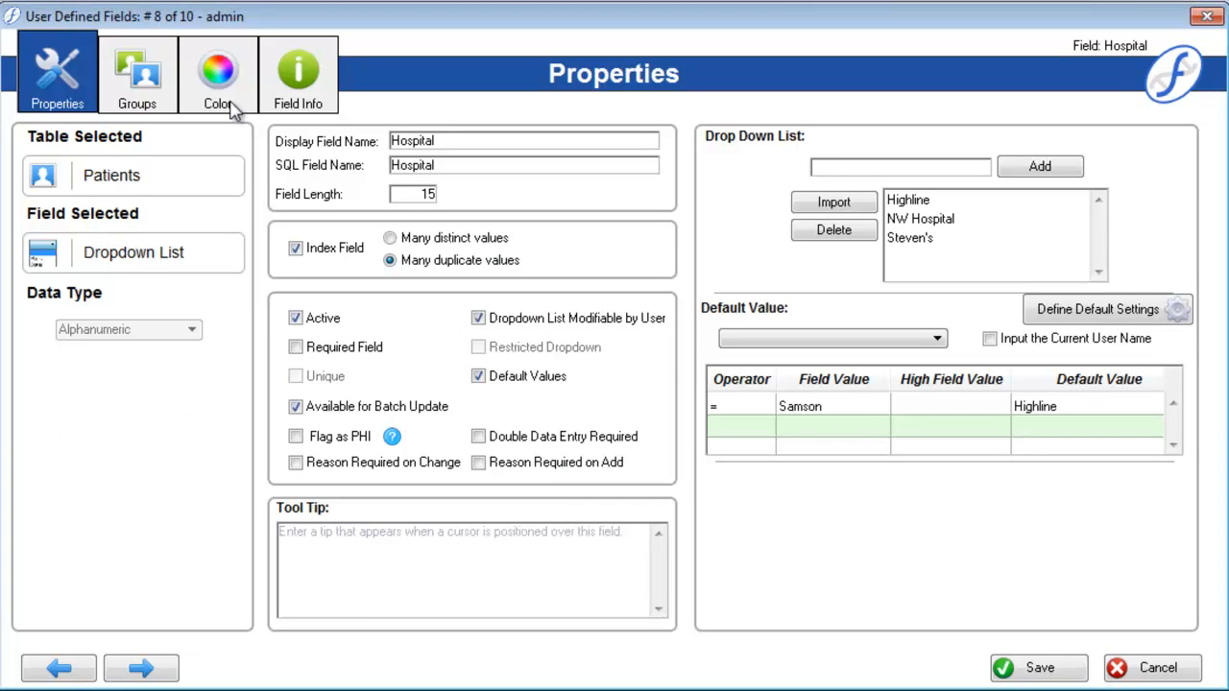
pyautogui.click(217, 75)
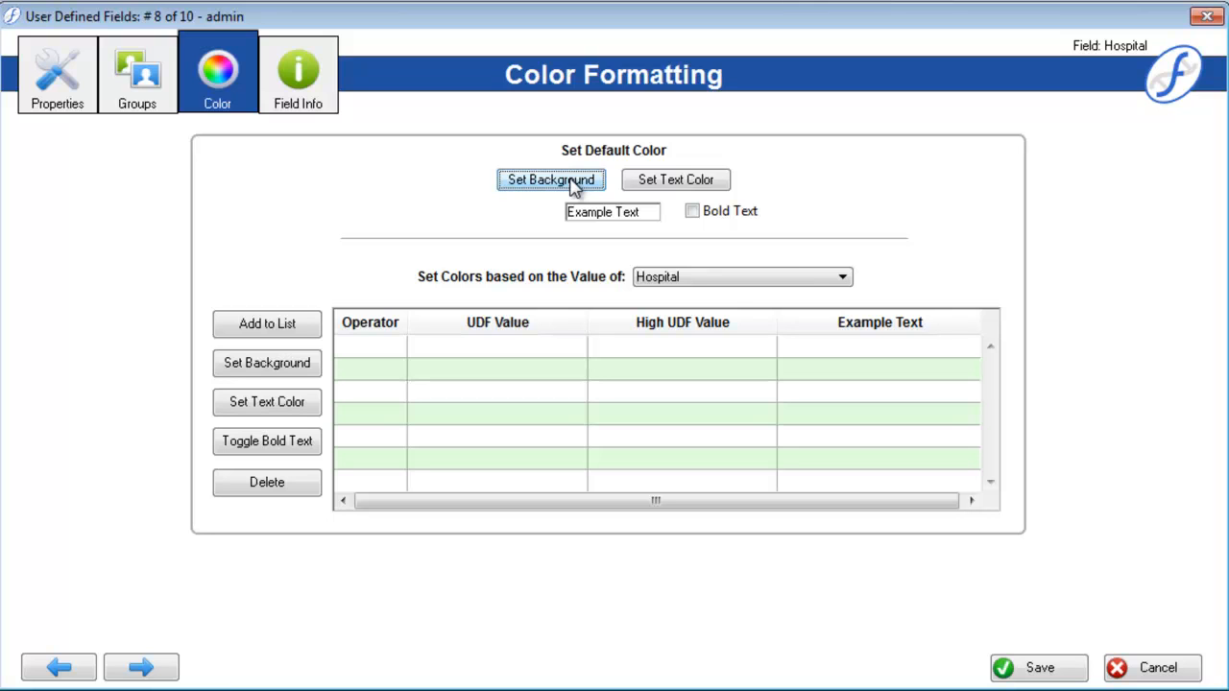
pyautogui.click(722, 279)
pyautogui.click(704, 399)
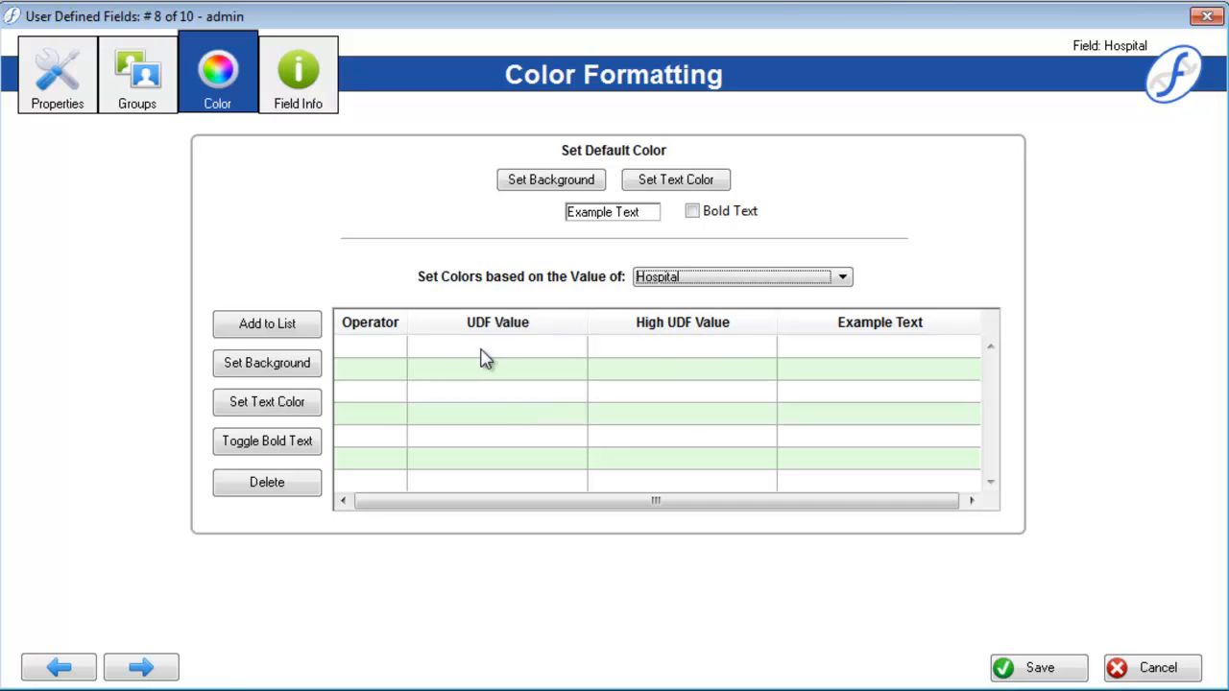
# Step: Add an exact-match color formatting entry for the Hospital value Highline
pyautogui.click(284, 326)
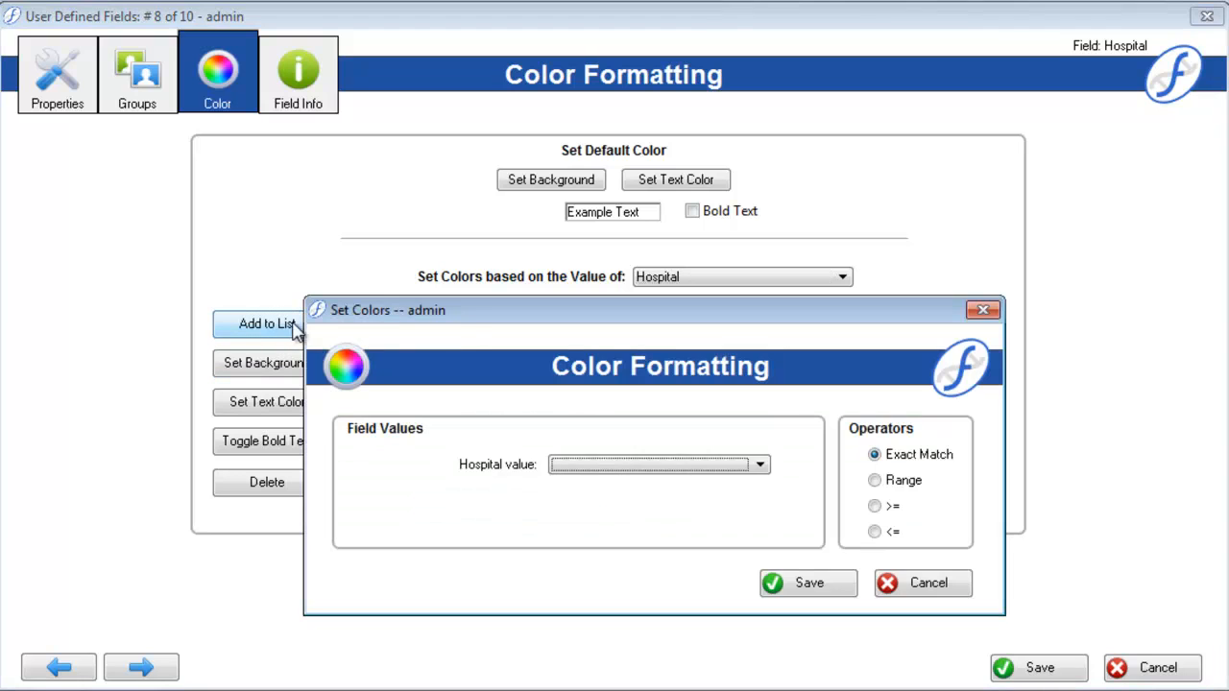
pyautogui.click(658, 471)
pyautogui.click(643, 483)
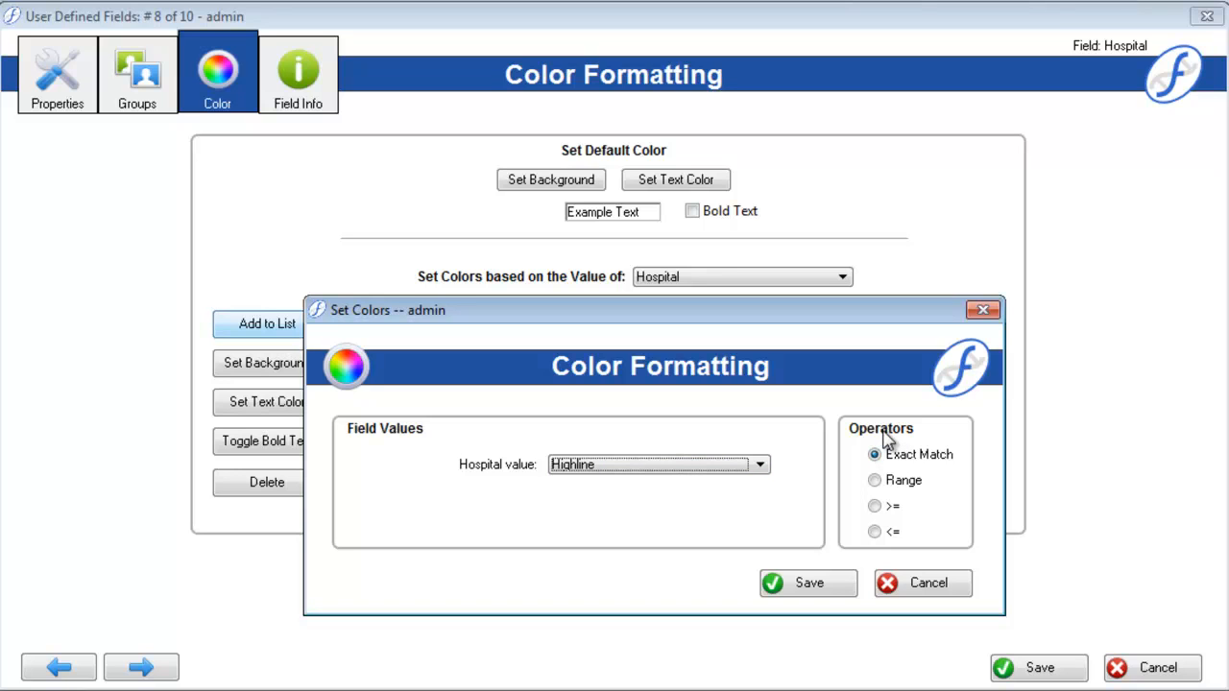
pyautogui.click(817, 586)
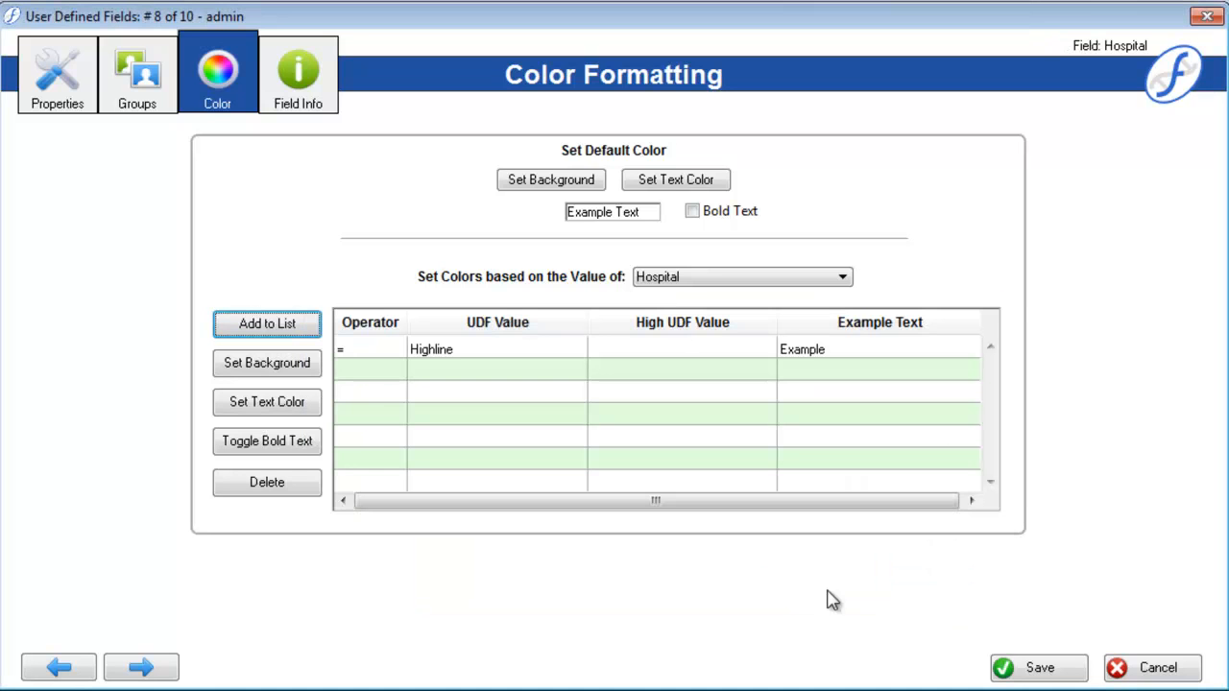
# Step: Give the Highline color entry a green background and black text
pyautogui.click(540, 353)
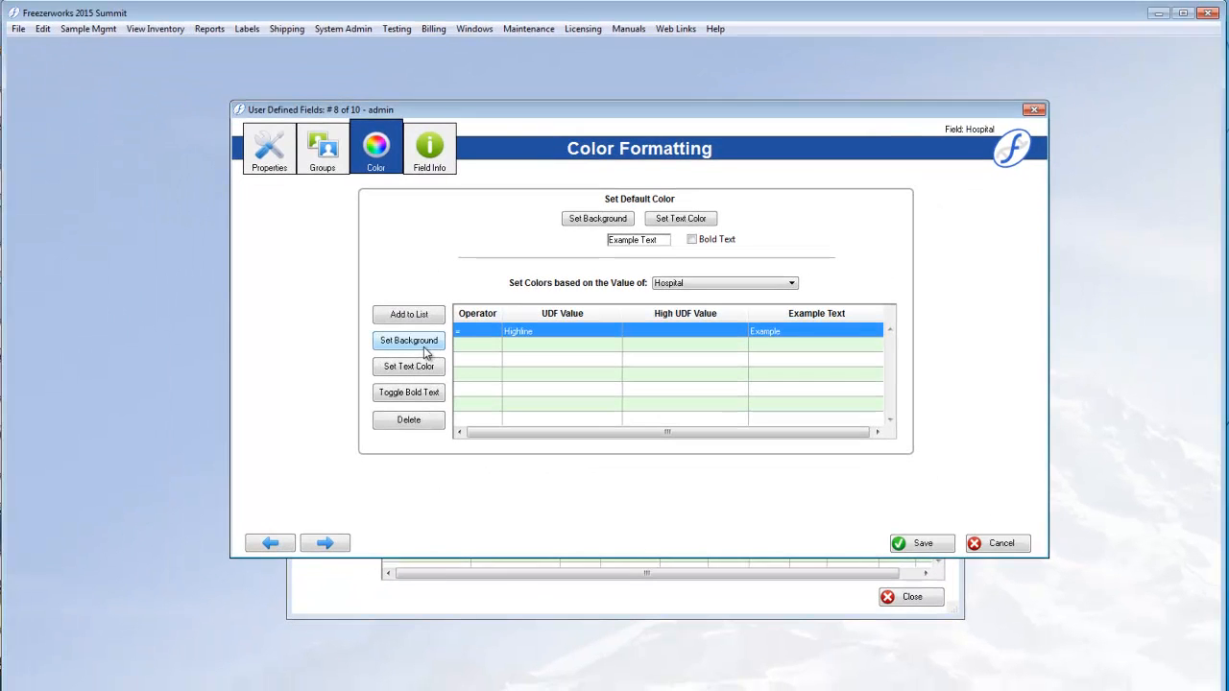
pyautogui.click(409, 340)
pyautogui.click(63, 114)
pyautogui.click(39, 264)
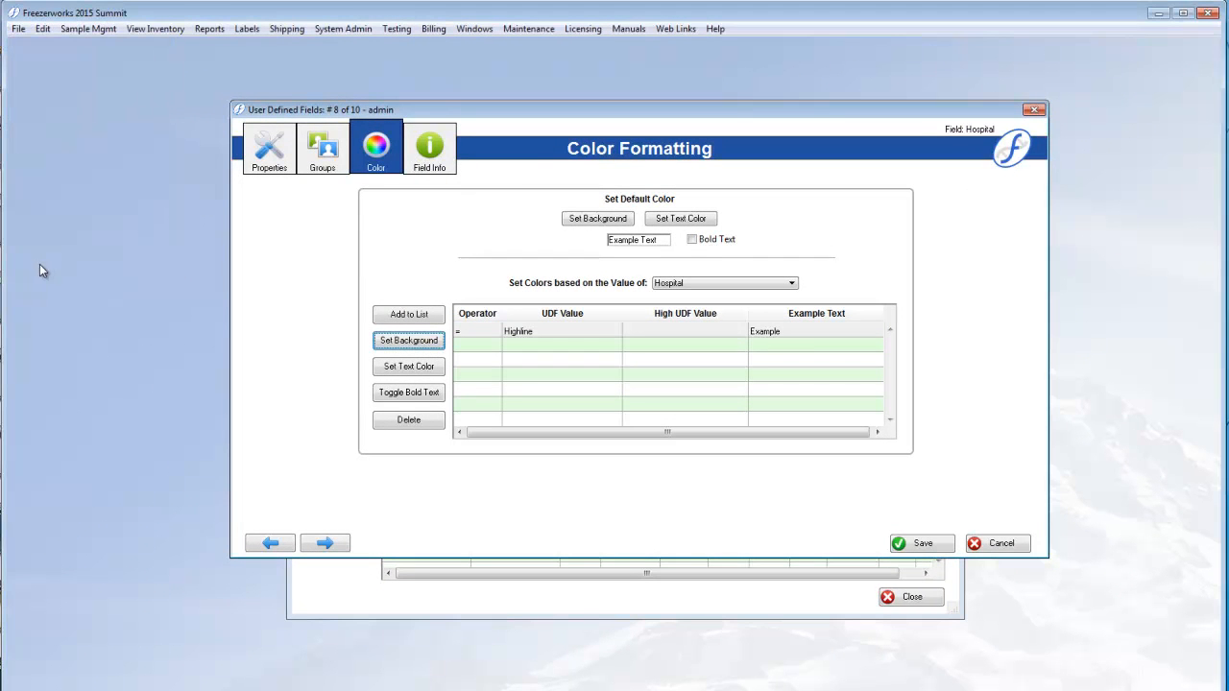
pyautogui.click(411, 367)
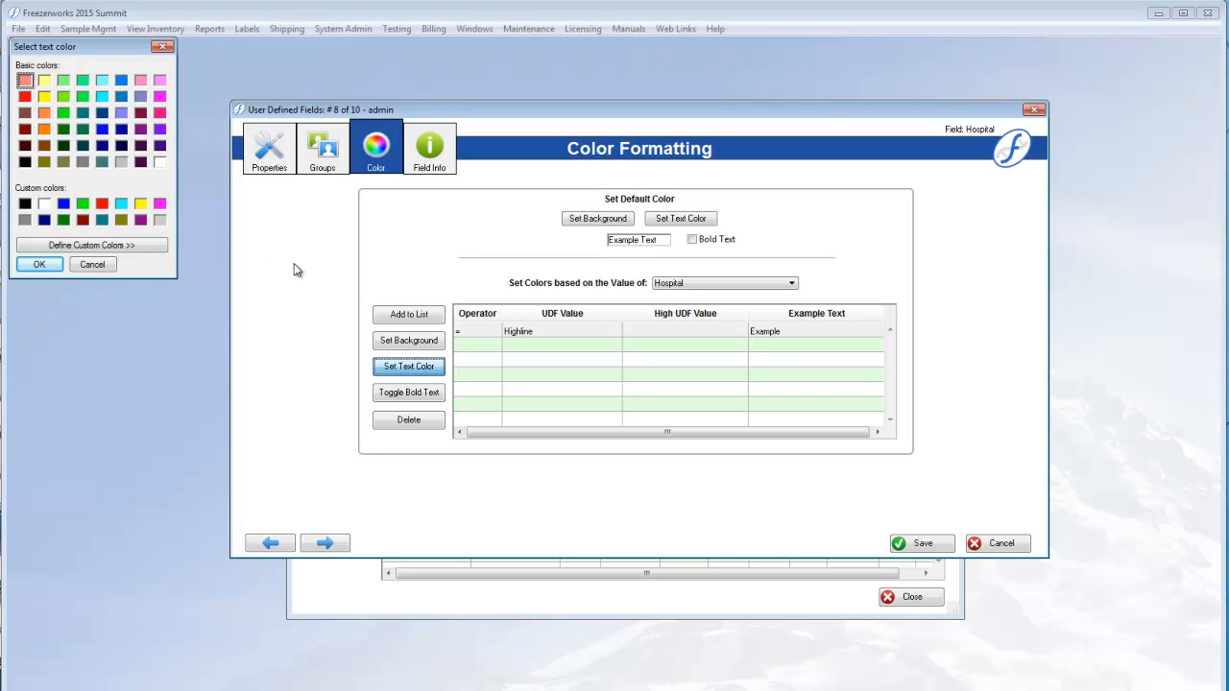
pyautogui.click(25, 203)
pyautogui.click(39, 264)
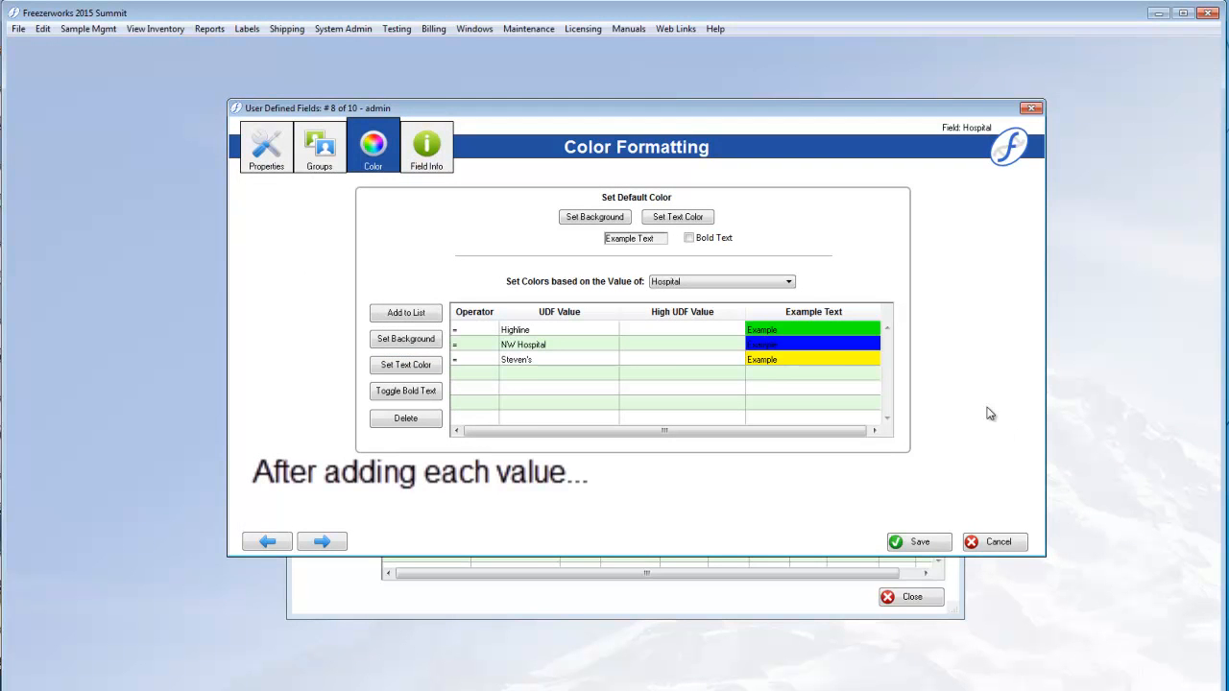
# Step: Make the example text bold for the Highline, NW Hospital and Steven's color entries
pyautogui.click(814, 329)
pyautogui.click(419, 396)
pyautogui.click(679, 347)
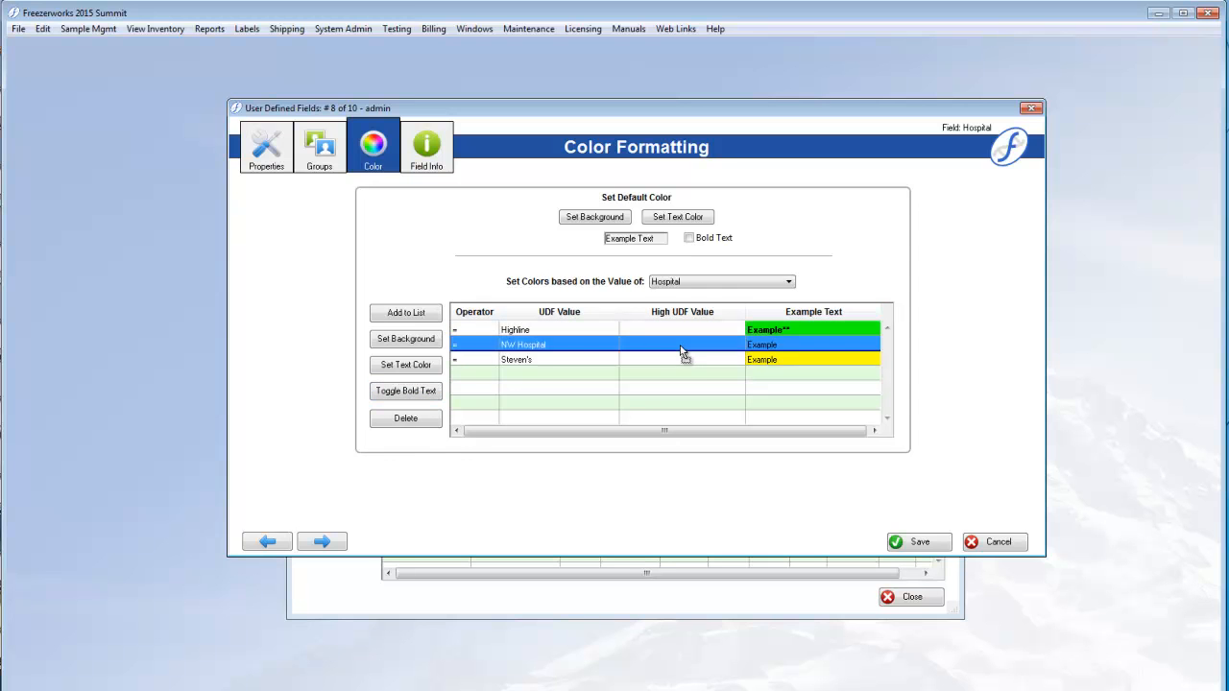
pyautogui.click(408, 392)
pyautogui.click(548, 359)
pyautogui.click(423, 395)
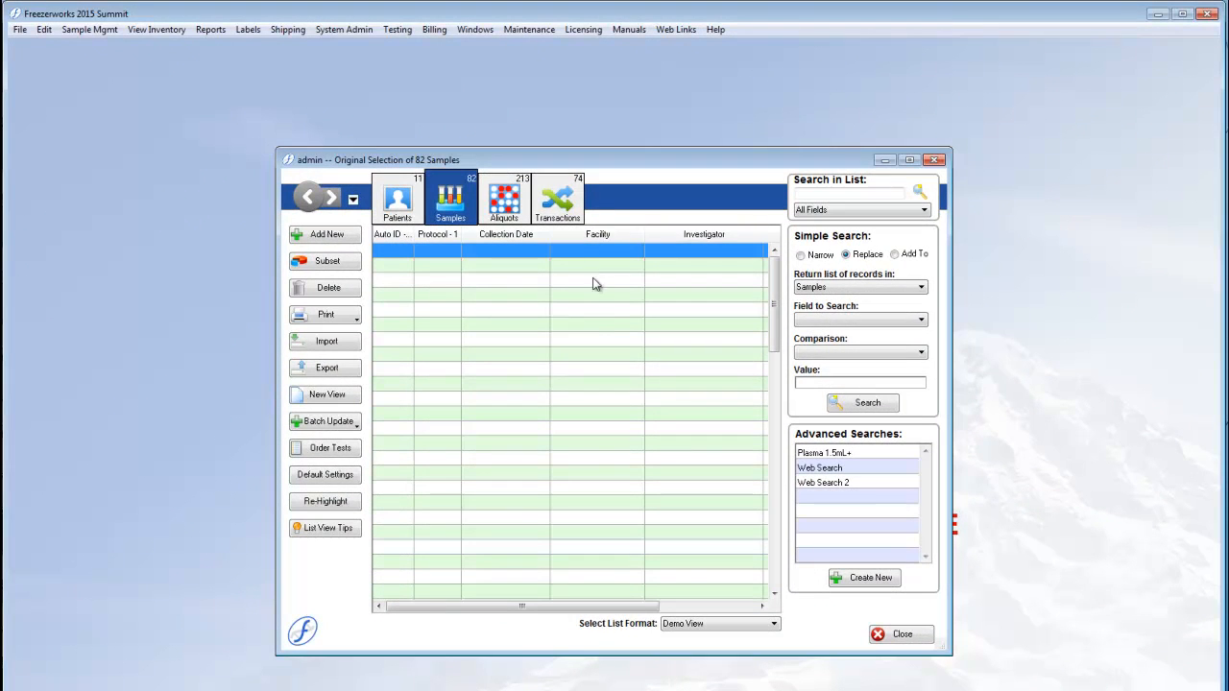
# Step: Open the first sample record and try NW Hospital and Steven's as the patient's Hospital value
pyautogui.doubleClick(589, 254)
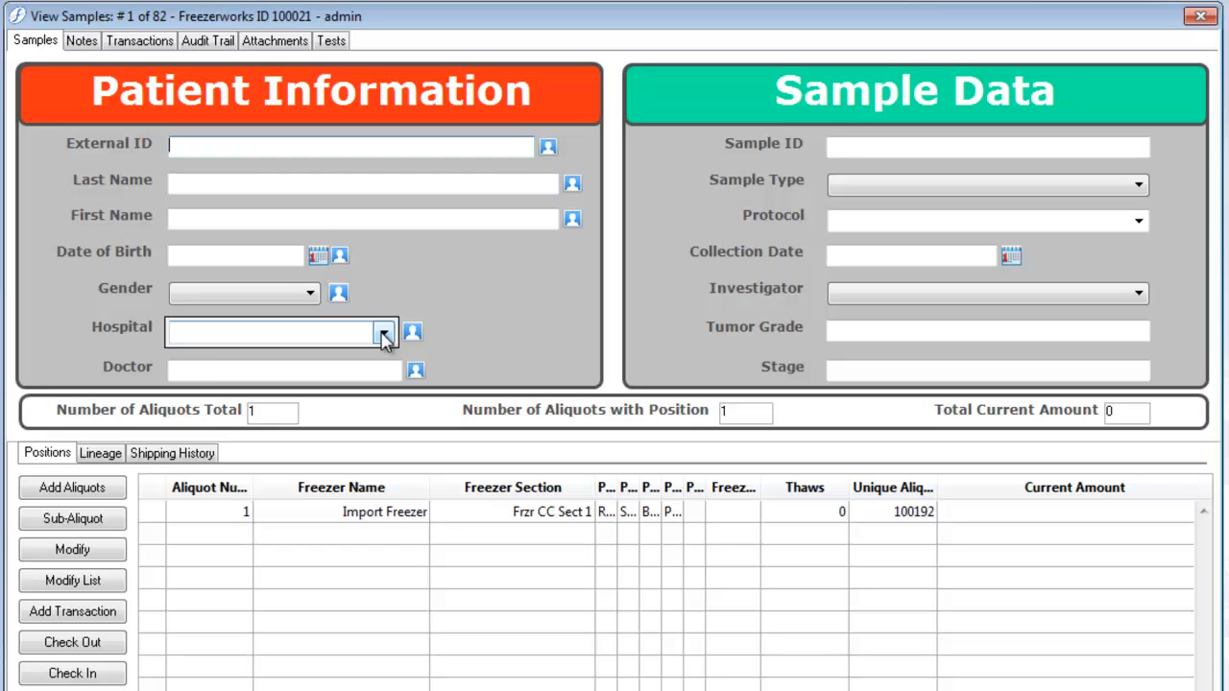
pyautogui.click(446, 329)
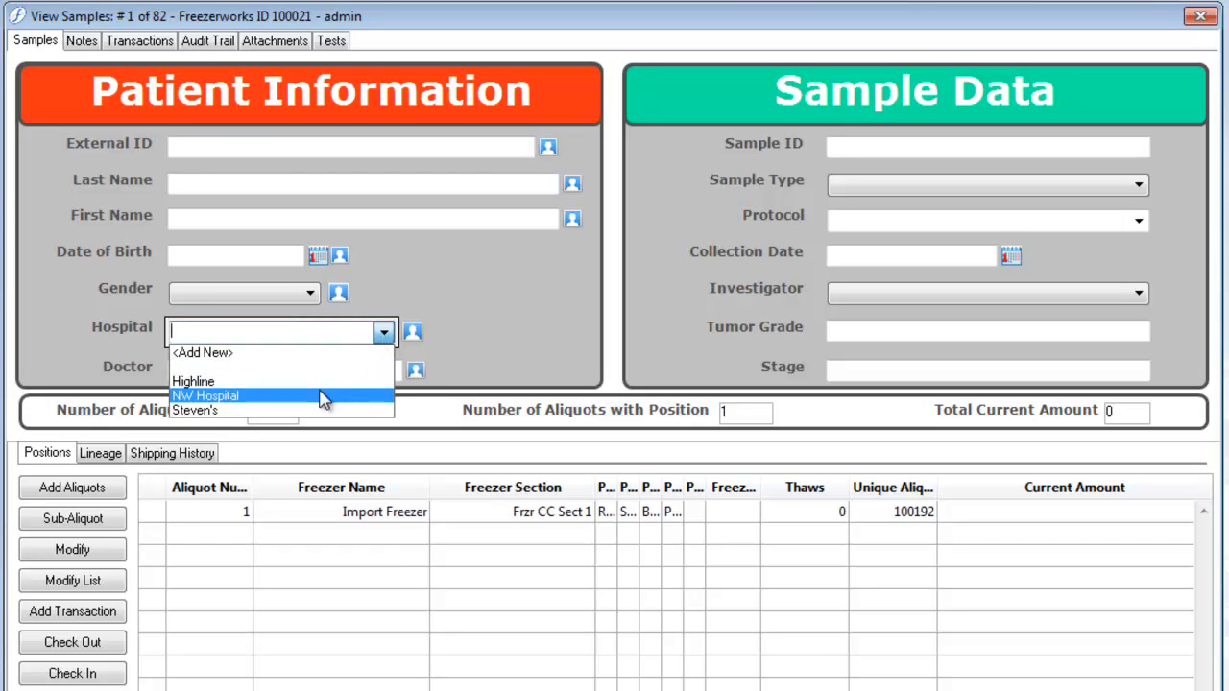
pyautogui.click(324, 396)
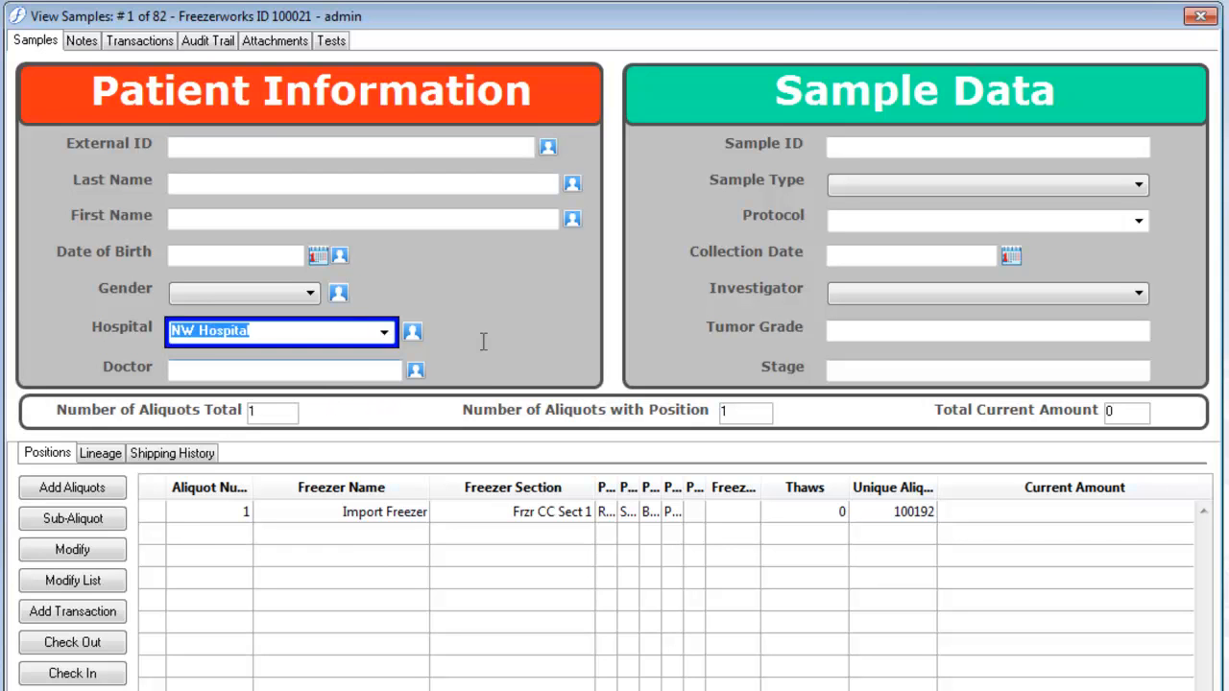
pyautogui.click(384, 331)
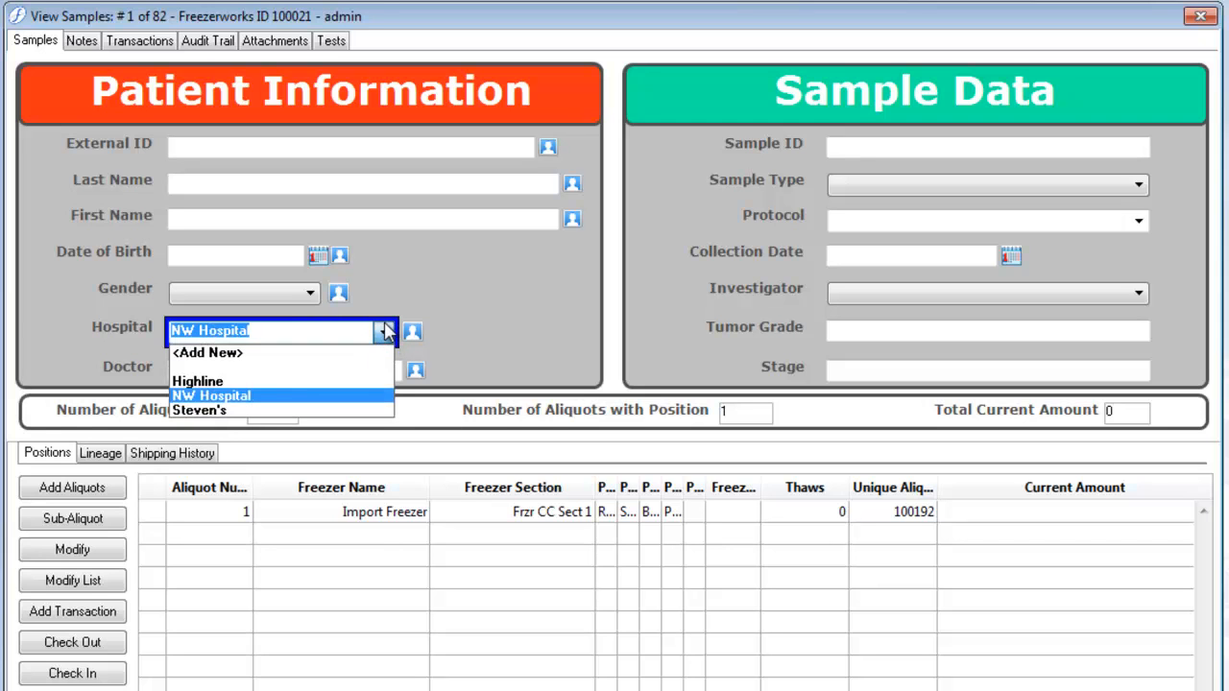
pyautogui.click(256, 411)
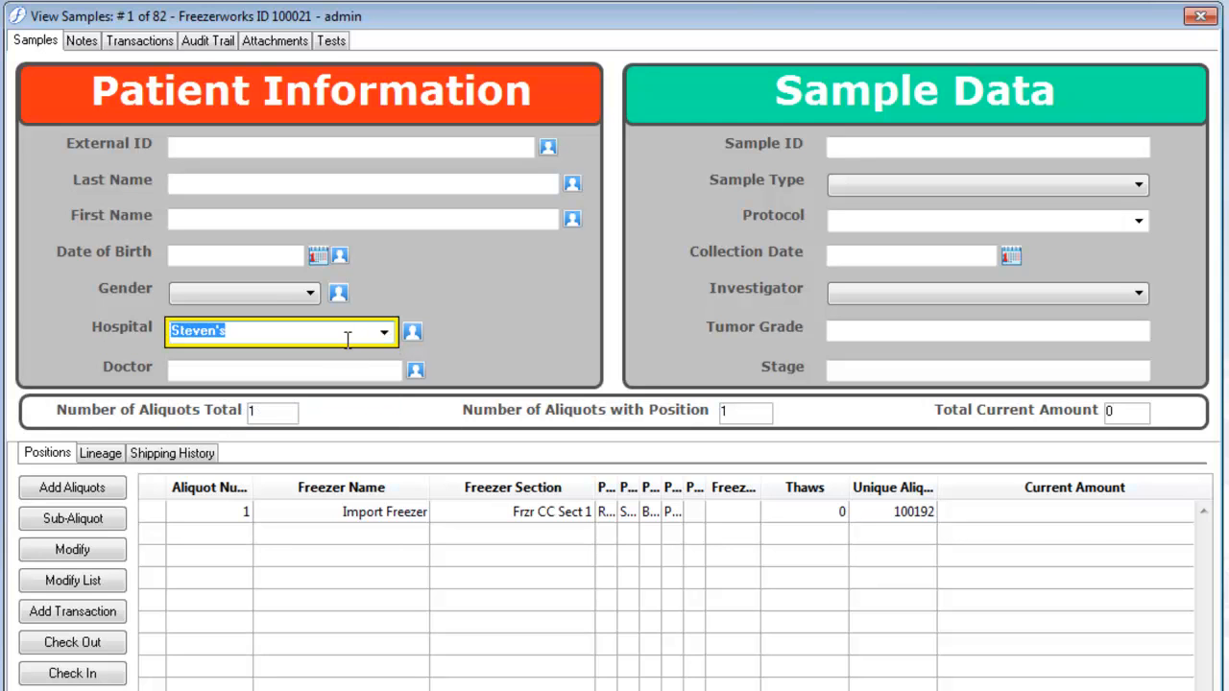
# Step: Enter the doctor's surname in the Doctor field and accept changing the Hospital value to Highline
pyautogui.click(305, 371)
pyautogui.write('Samson')
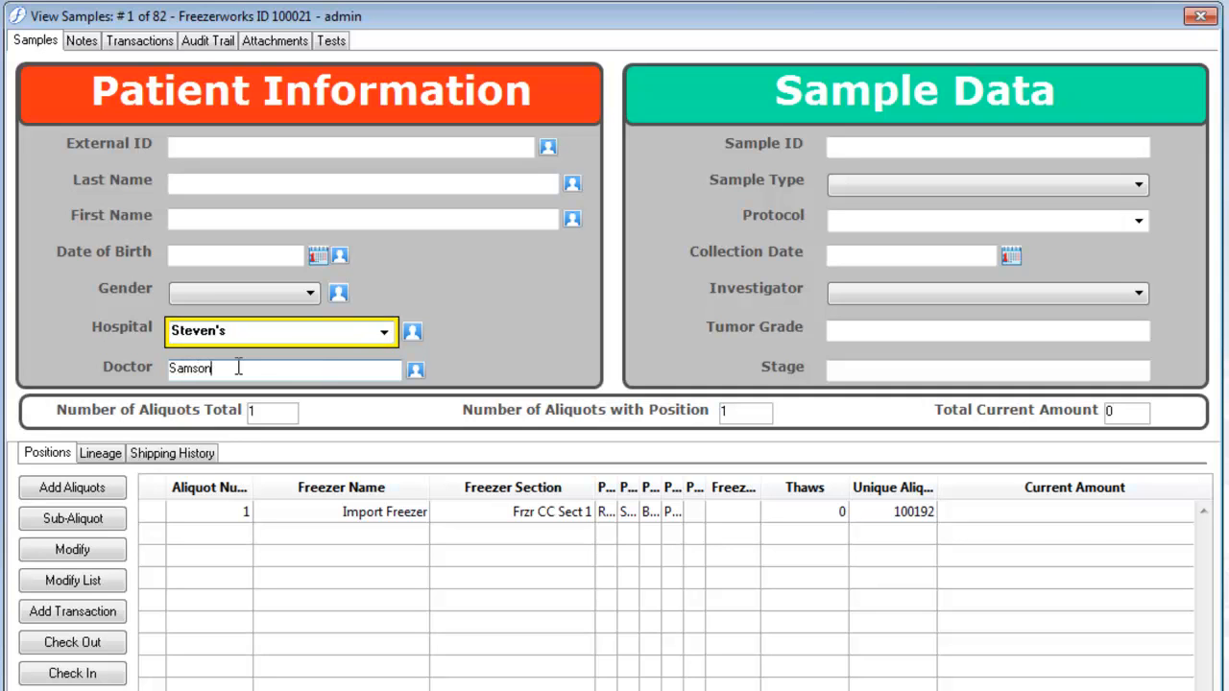
pyautogui.press('Tab')
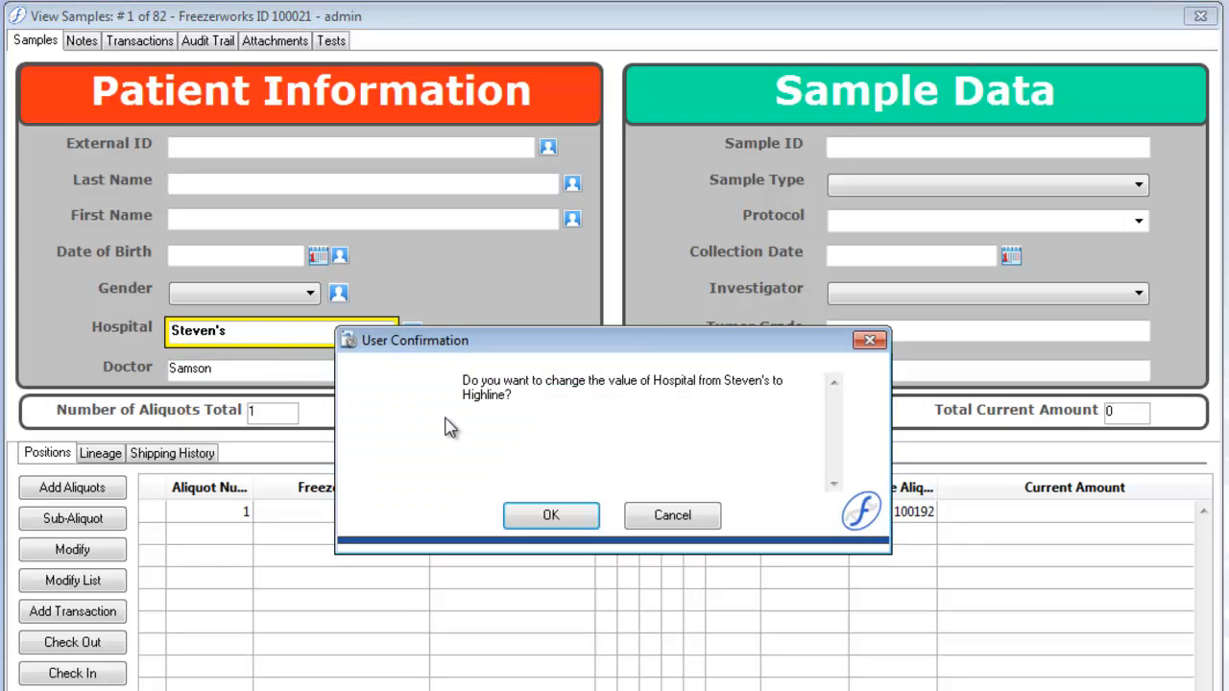
pyautogui.click(562, 524)
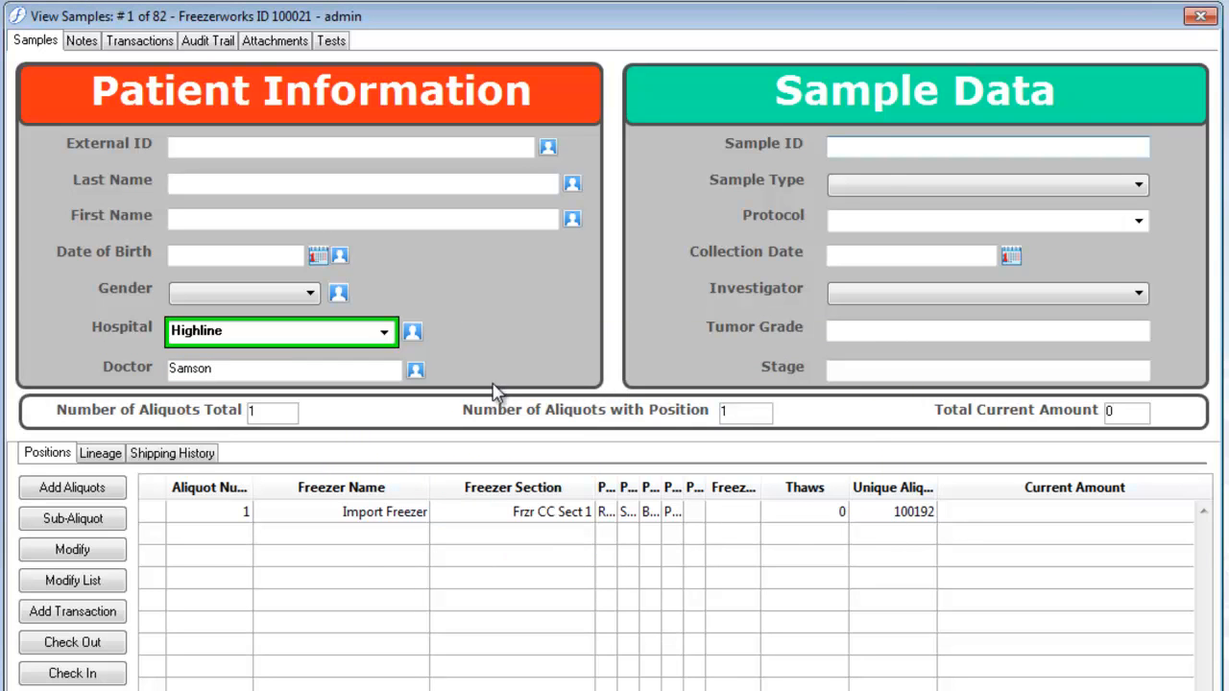